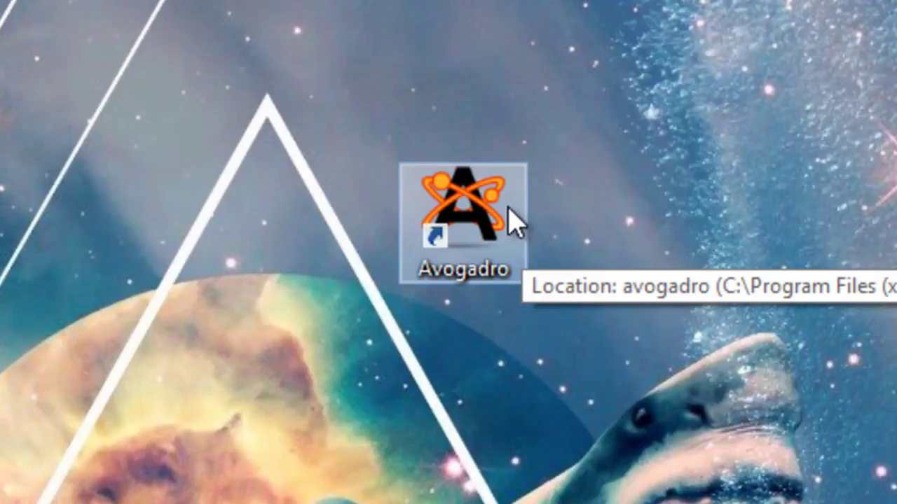
Step: Launch Avogadro and maximize its empty untitled.cml molecule window to fill the screen
double_click(513, 214)
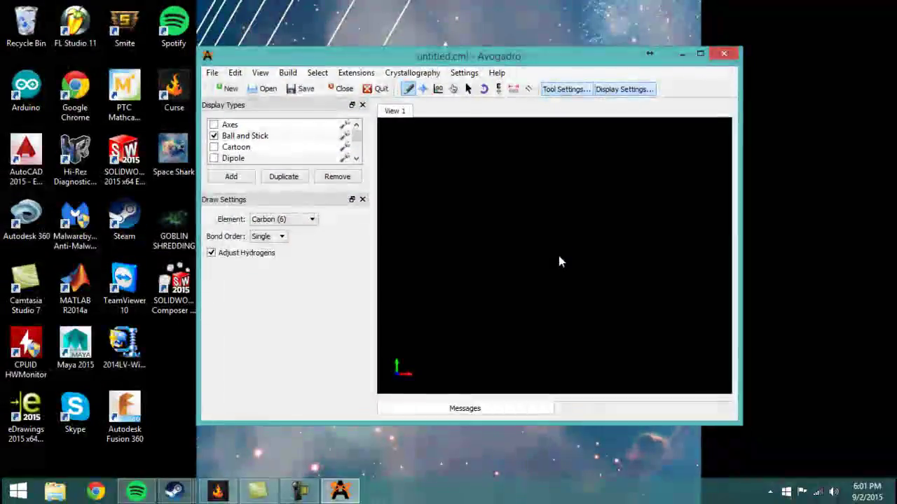
double_click(477, 55)
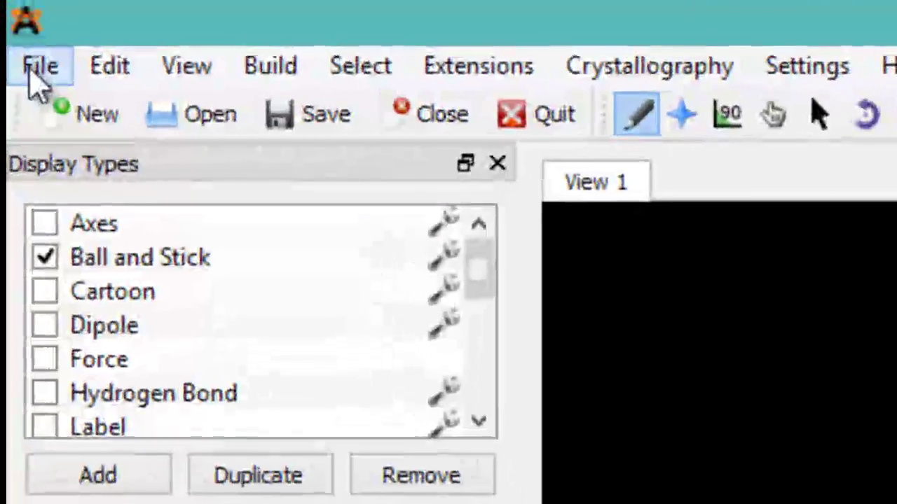
Step: Fetch the molecule named 'water' via Import > Fetch by chemical name
click(21, 42)
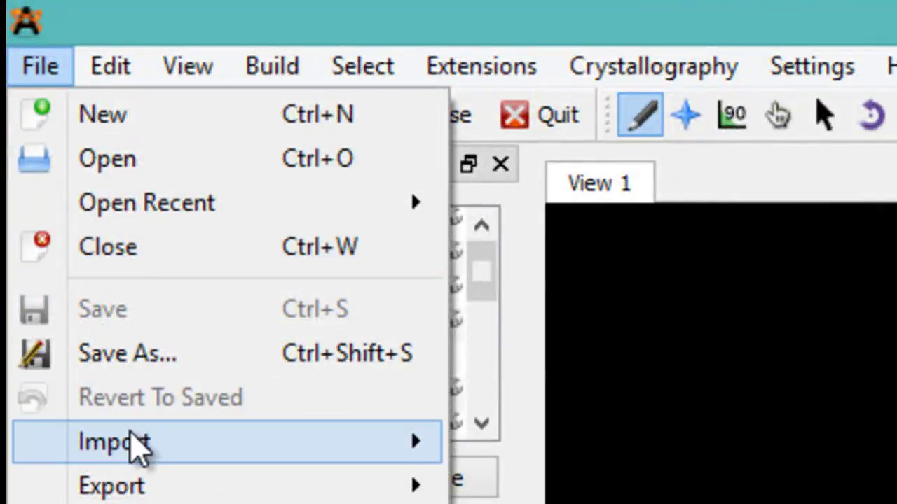
mouse_move(132, 443)
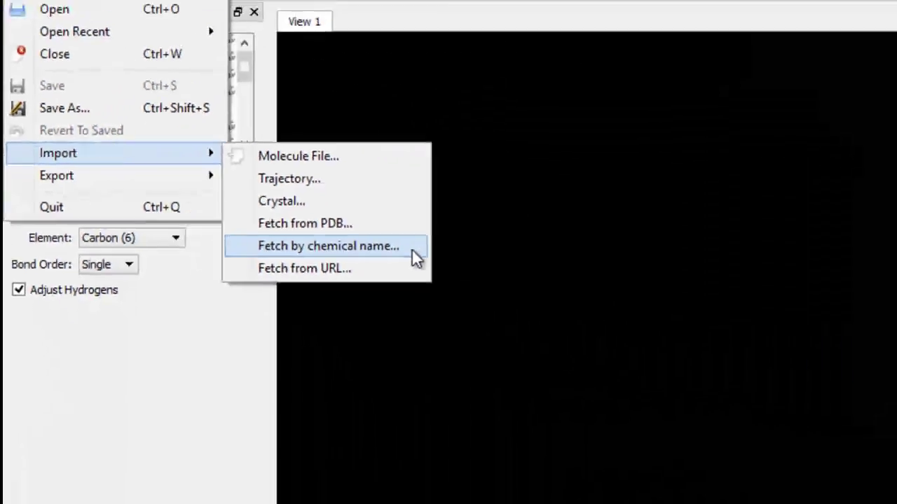
click(412, 251)
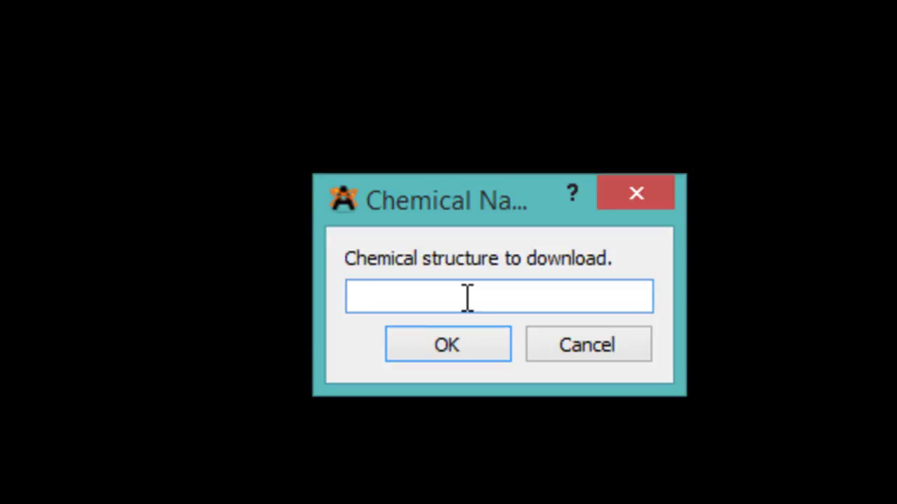
text(water)
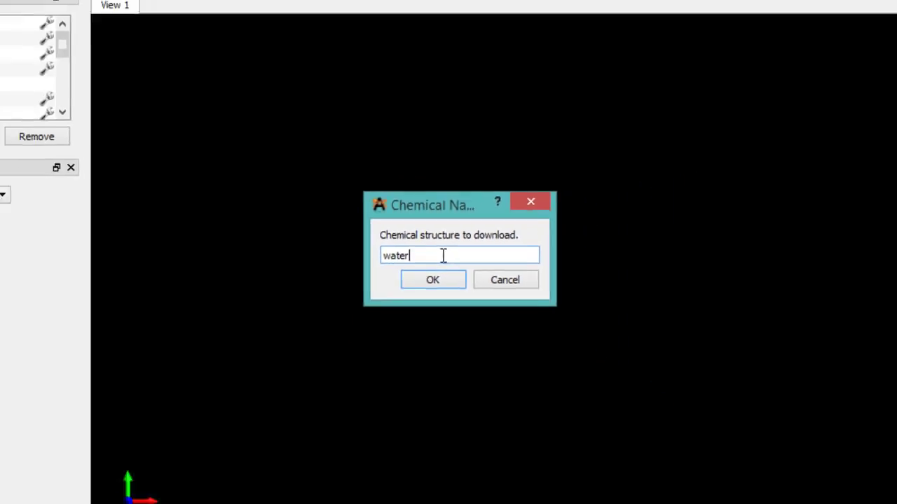
key(Return)
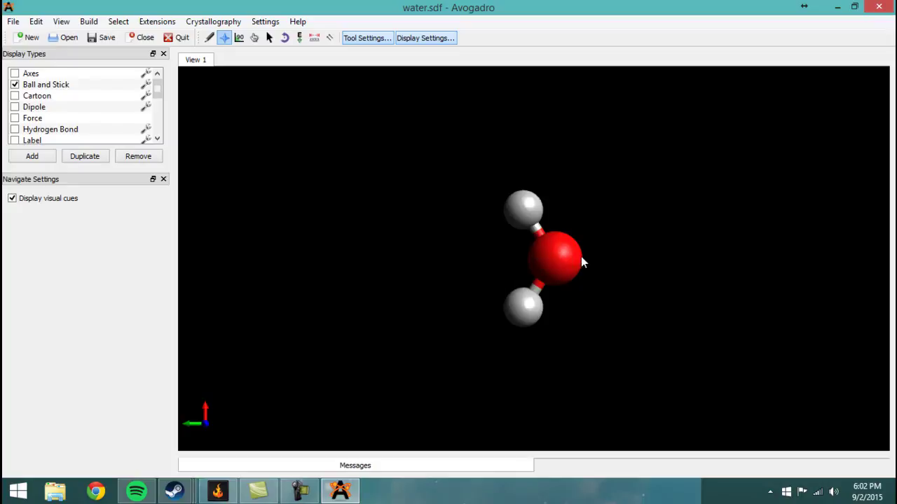
Step: Rotate, zoom and pan the water molecule sideways and back to the centre
drag(566, 254, 536, 260)
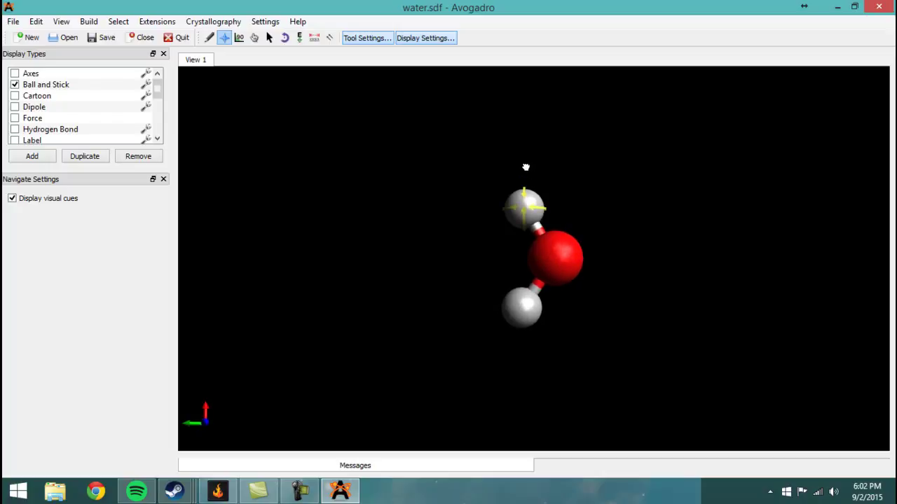
drag(522, 299, 562, 258)
scroll(562, 258, down, 6)
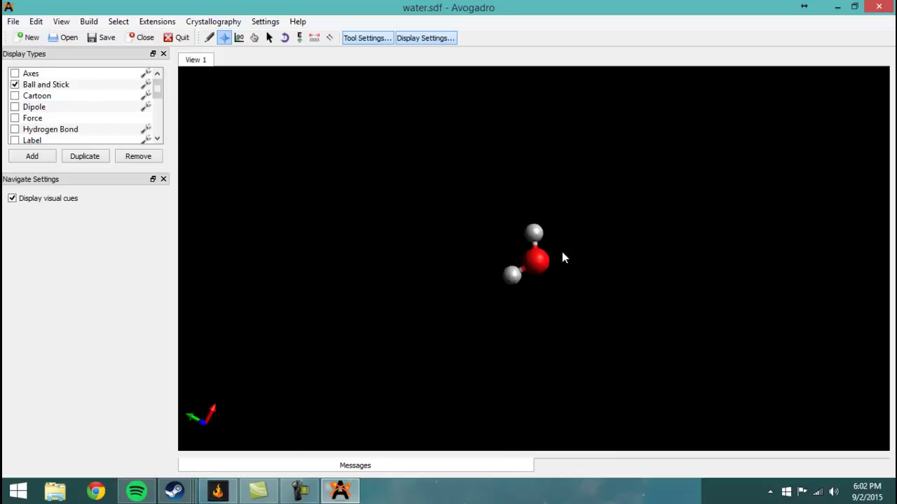
scroll(562, 258, up, 3)
right_drag(553, 256, 858, 223)
scroll(631, 303, up, 2)
scroll(614, 309, down, 3)
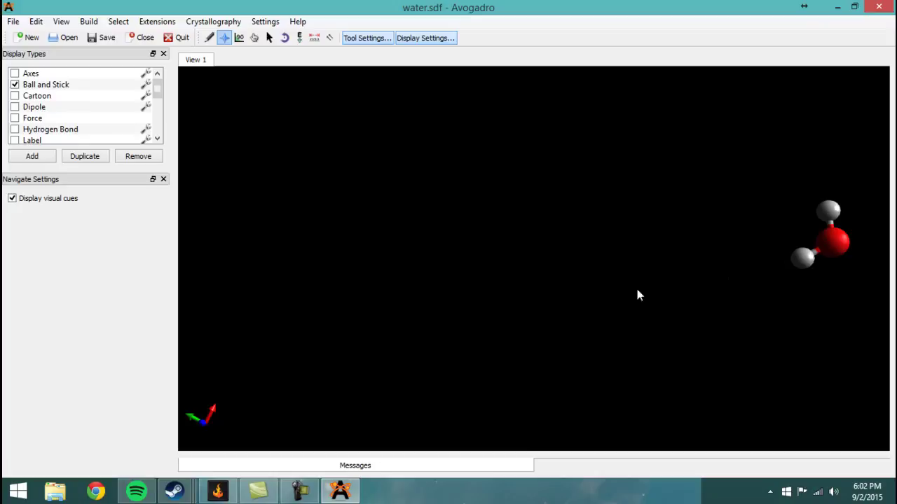
right_drag(726, 236, 500, 254)
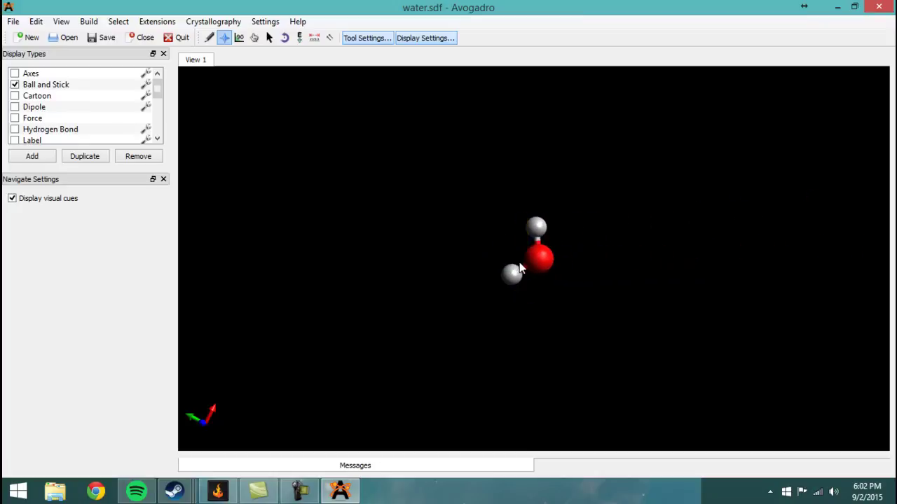
scroll(521, 265, up, 1)
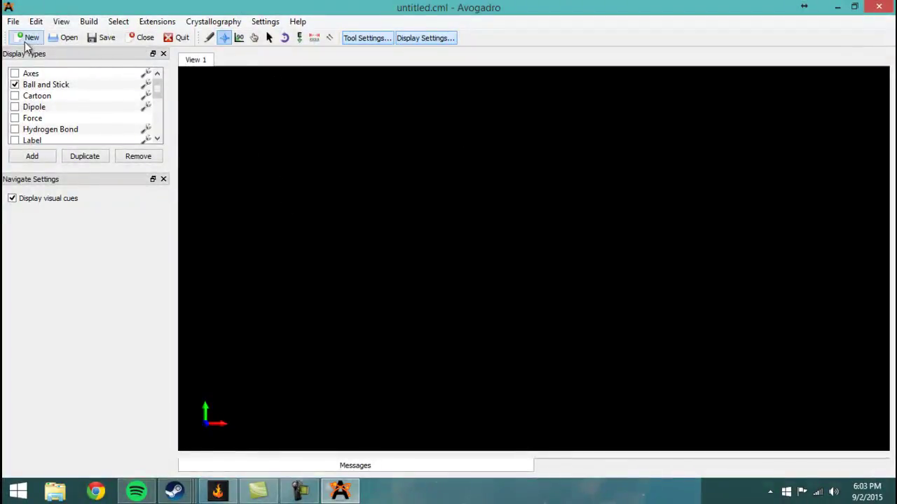
Step: Open Fetch by chemical name and enter 'sucros' as the molecule name
click(12, 21)
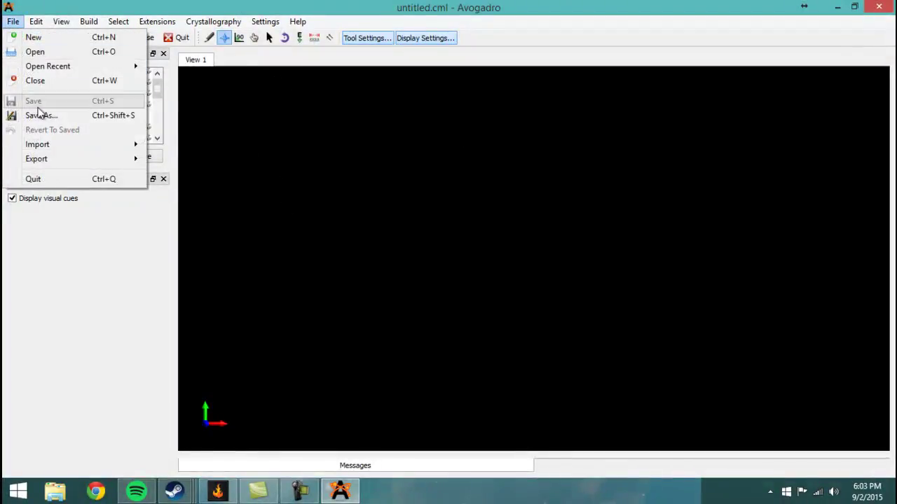
mouse_move(47, 144)
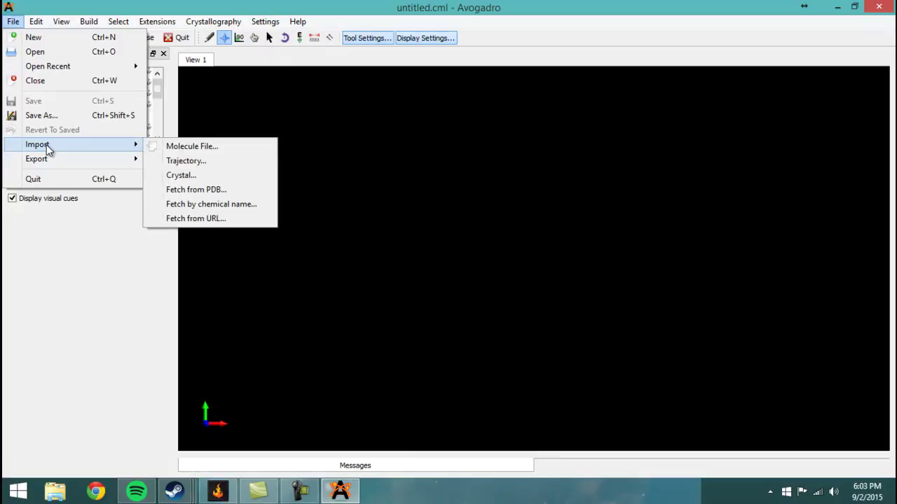
click(254, 208)
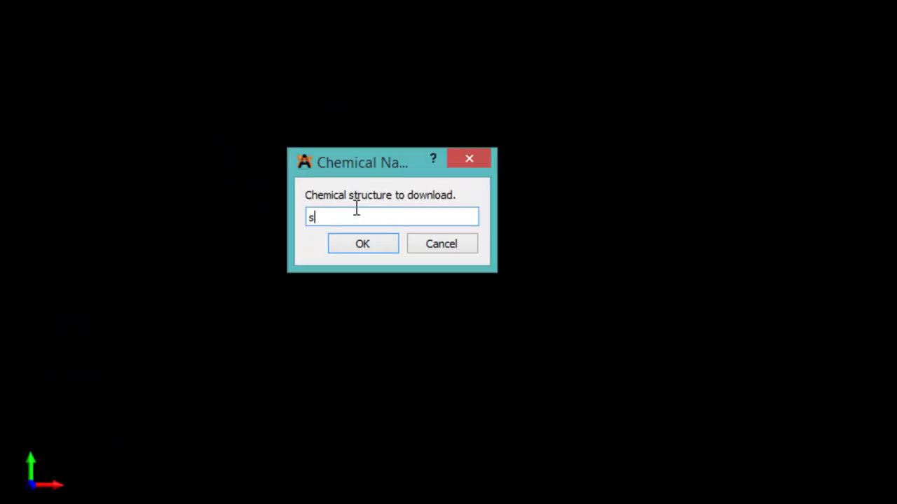
text(sucros)
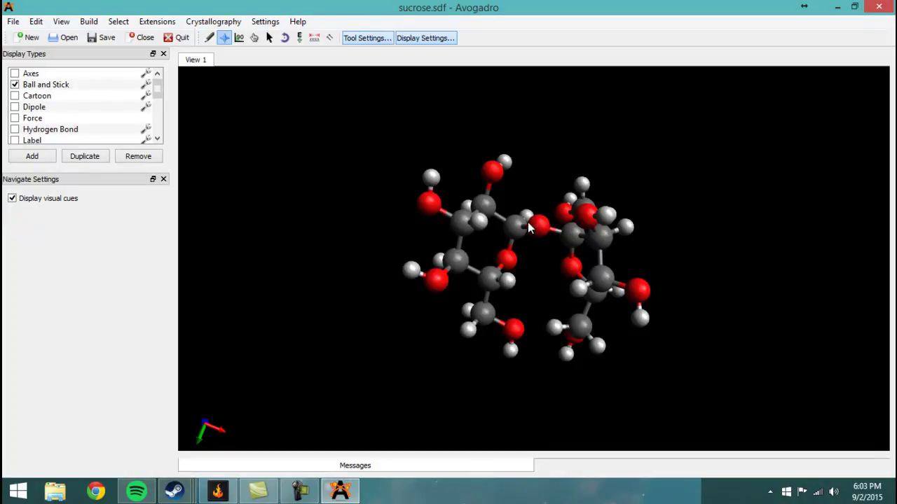
Step: Orbit the sucrose model around its ring and central atoms, panning and zooming to inspect it
mouse_move(528, 222)
mouse_down()
mouse_move(406, 242)
mouse_move(460, 249)
mouse_move(494, 223)
mouse_move(482, 198)
mouse_move(436, 214)
mouse_move(524, 227)
mouse_up()
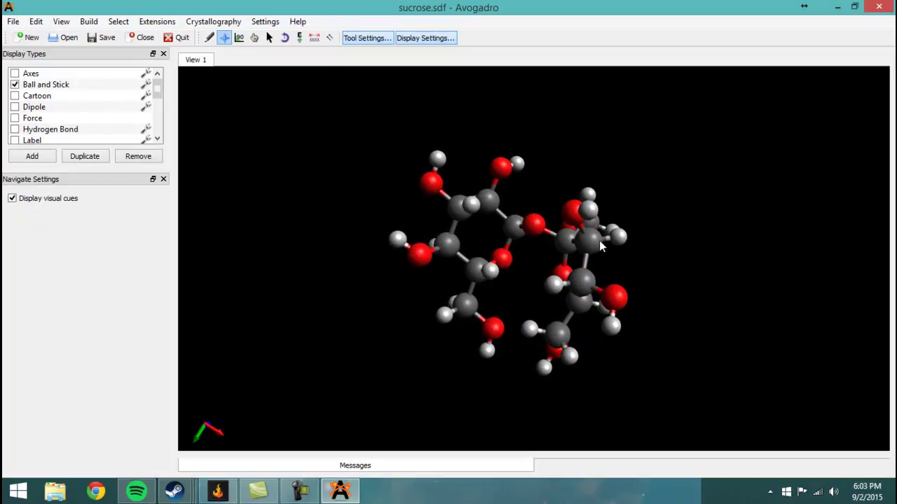
drag(588, 241, 560, 242)
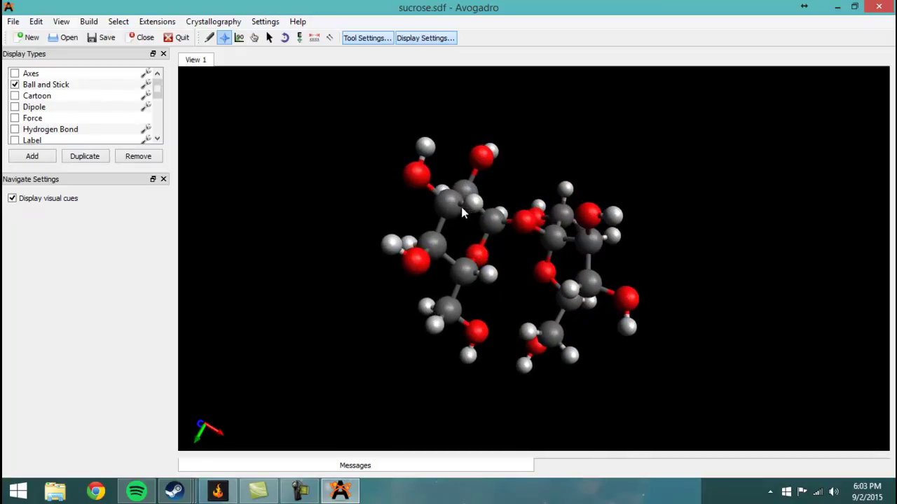
drag(448, 201, 399, 297)
right_drag(472, 199, 497, 241)
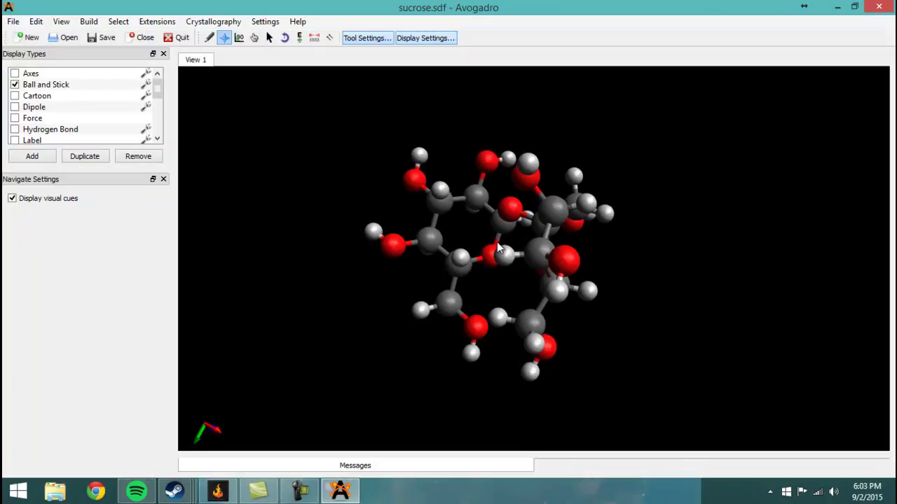
scroll(494, 247, up, 5)
scroll(493, 248, down, 2)
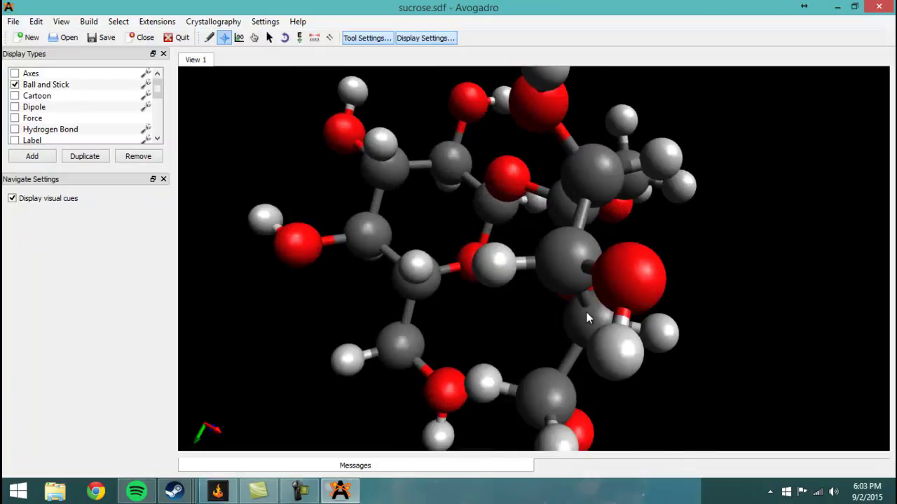
drag(577, 273, 504, 274)
scroll(603, 258, down, 6)
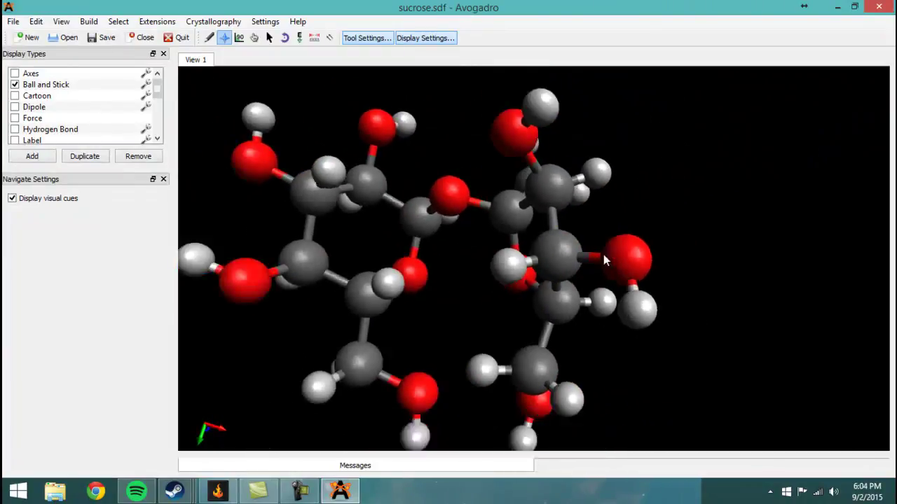
drag(606, 260, 609, 249)
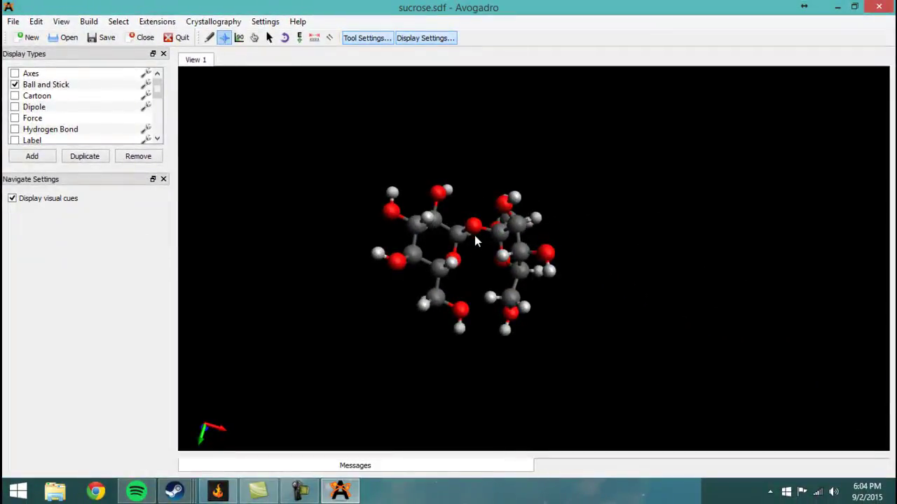
Step: Zoom in on sucrose, turn it to face both rings, and shift it to the centre
scroll(468, 228, up, 5)
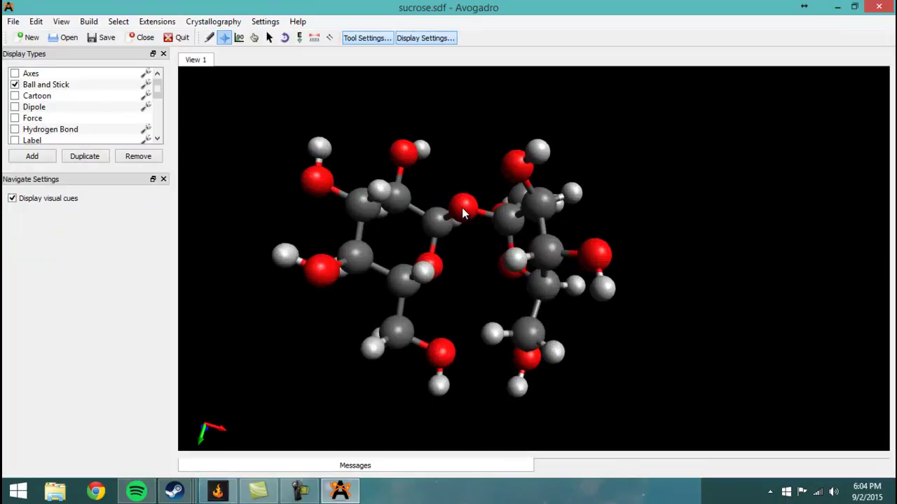
drag(465, 206, 459, 210)
right_drag(452, 232, 473, 246)
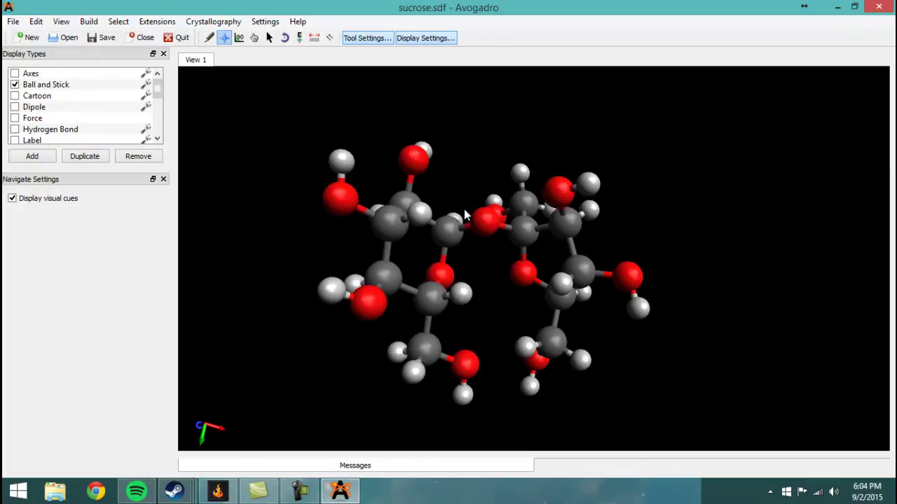